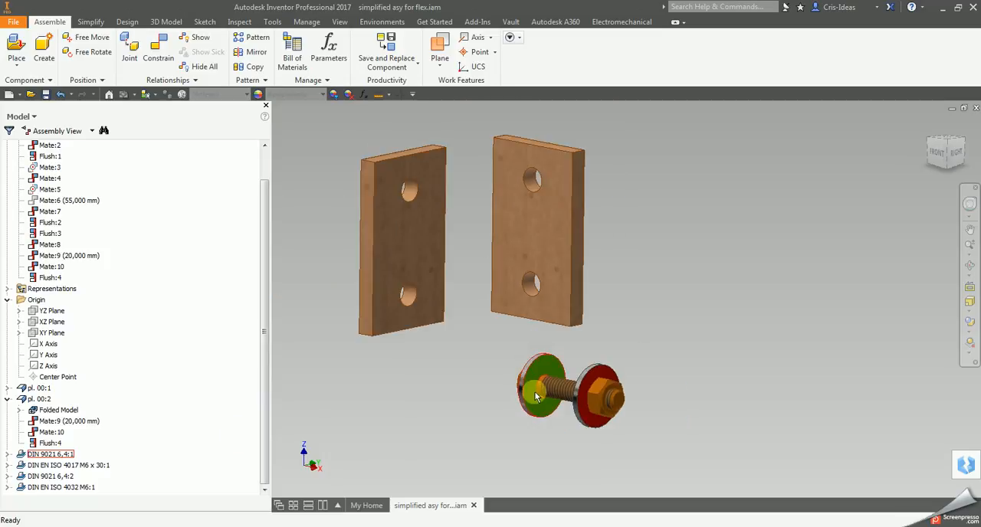
Step: Examine the loose orange bolt, its nut and the two big washers below the drilled plates
{"action": "left_click_drag", "start_coordinate": [564, 388], "coordinate": [501, 378]}
{"action": "left_click", "coordinate": [503, 406]}
{"action": "scroll", "coordinate": [513, 405], "scroll_direction": "down", "scroll_amount": 3}
{"action": "left_click_drag", "start_coordinate": [589, 410], "coordinate": [508, 408]}
{"action": "scroll", "coordinate": [580, 418], "scroll_direction": "down", "scroll_amount": 2}
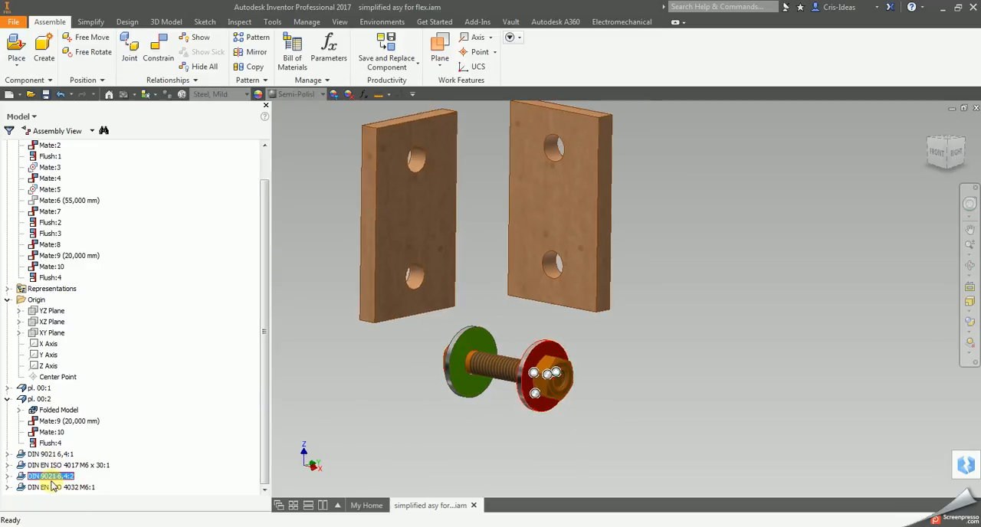
{"action": "left_click", "coordinate": [589, 416]}
{"action": "scroll", "coordinate": [569, 414], "scroll_direction": "up", "scroll_amount": 1}
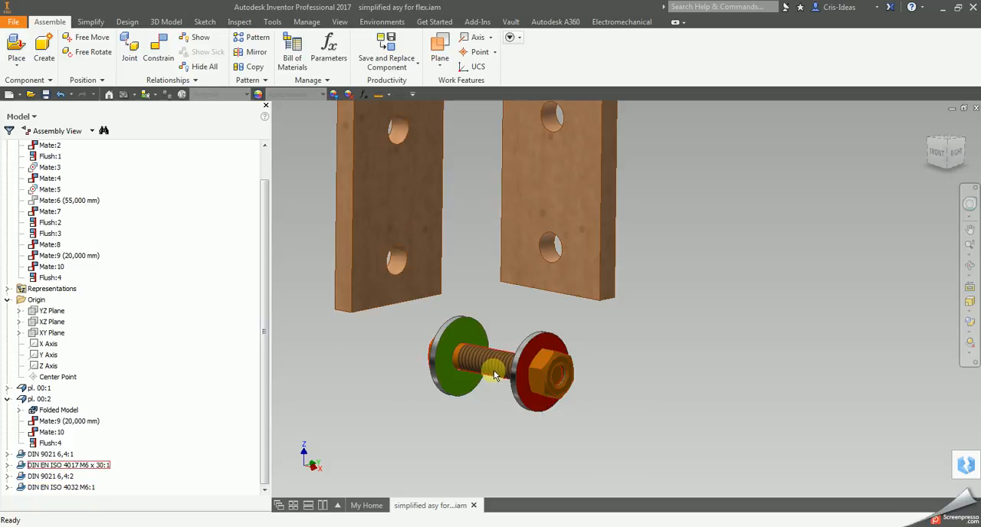
{"action": "scroll", "coordinate": [644, 383], "scroll_direction": "up", "scroll_amount": 3}
{"action": "middle_click_drag", "start_coordinate": [644, 383], "coordinate": [608, 395]}
{"action": "scroll", "coordinate": [601, 393], "scroll_direction": "down", "scroll_amount": 4}
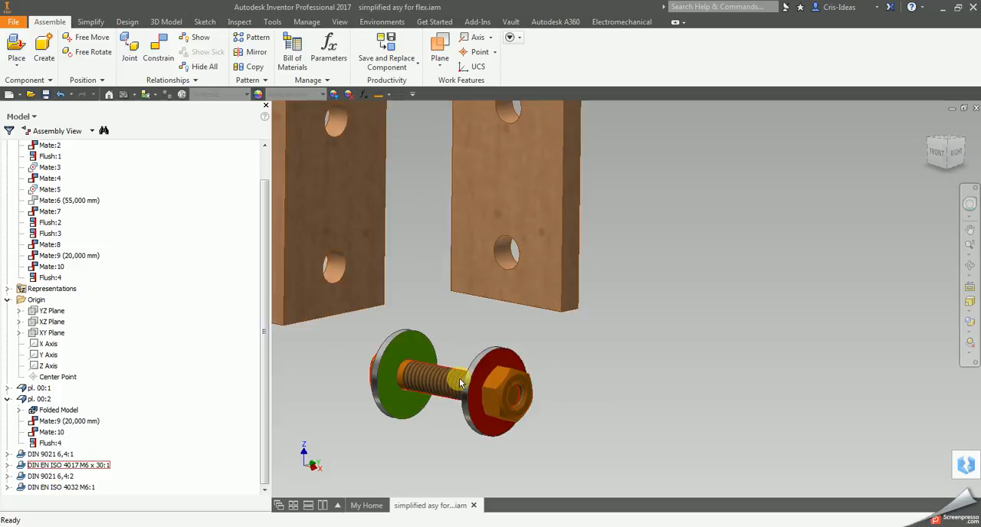
Step: Place one instance of DIN EN ISO 4017 M6x30 mild_Lz 0-20_big washers_constrained.iam beside the loose orange bolt
{"action": "left_click", "coordinate": [8, 398]}
{"action": "scroll", "coordinate": [484, 352], "scroll_direction": "up", "scroll_amount": 3}
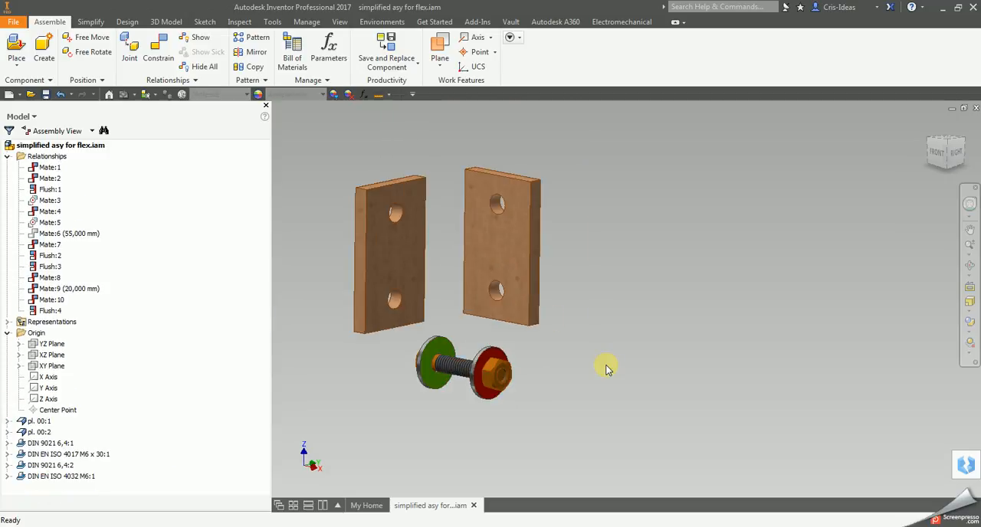
{"action": "left_click", "coordinate": [16, 47]}
{"action": "left_click", "coordinate": [593, 229]}
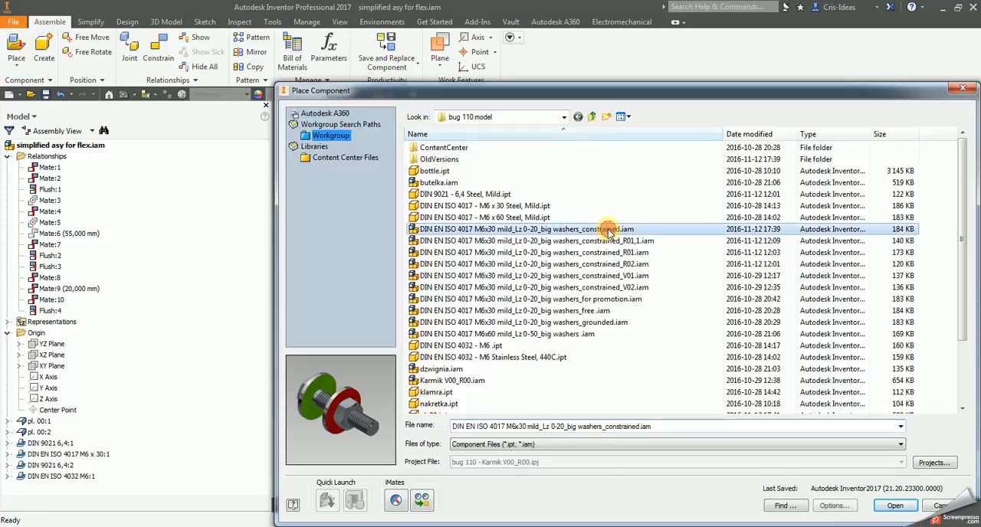
{"action": "left_click", "coordinate": [894, 506]}
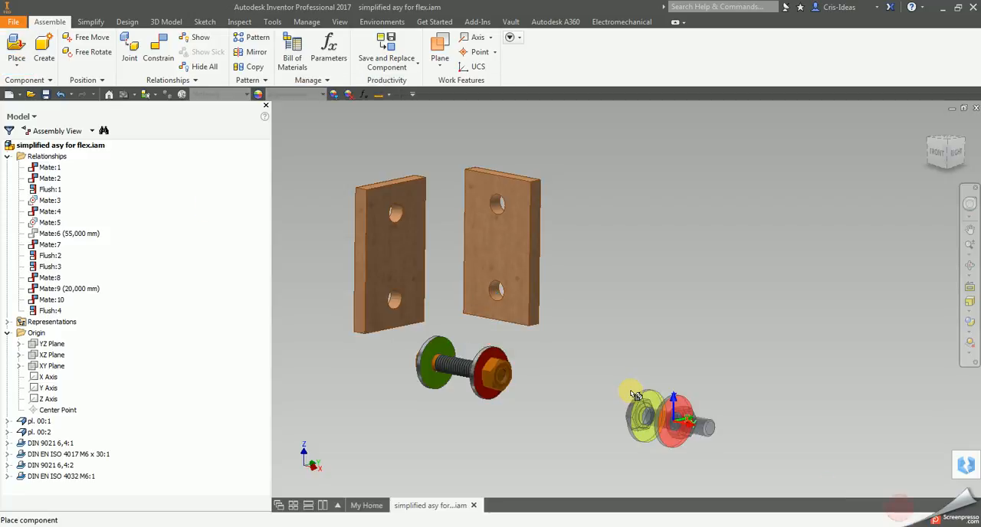
{"action": "left_click", "coordinate": [591, 355]}
{"action": "key", "text": "Escape"}
{"action": "scroll", "coordinate": [589, 392], "scroll_direction": "down", "scroll_amount": 3}
{"action": "middle_click_drag", "start_coordinate": [584, 398], "coordinate": [600, 416]}
{"action": "scroll", "coordinate": [596, 410], "scroll_direction": "up", "scroll_amount": 3}
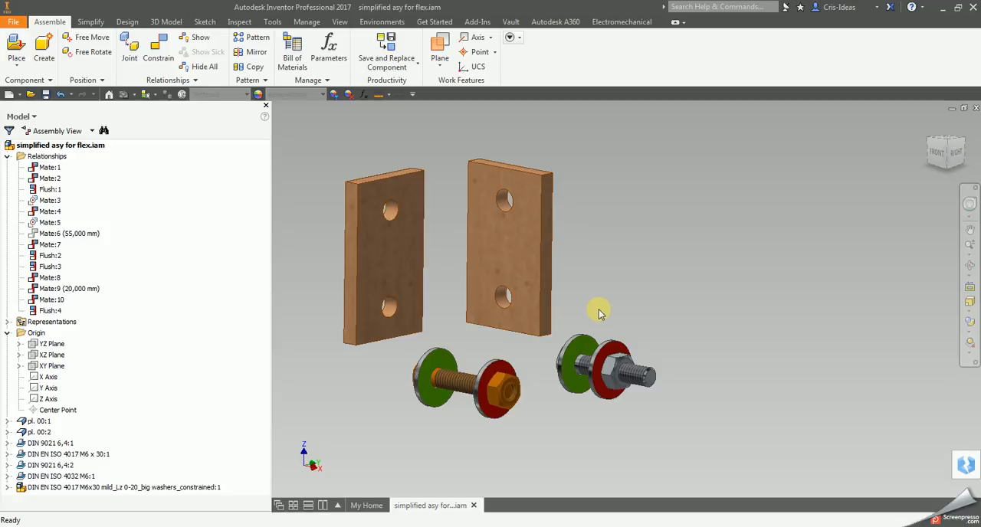
{"action": "middle_click_drag", "start_coordinate": [599, 313], "coordinate": [632, 313]}
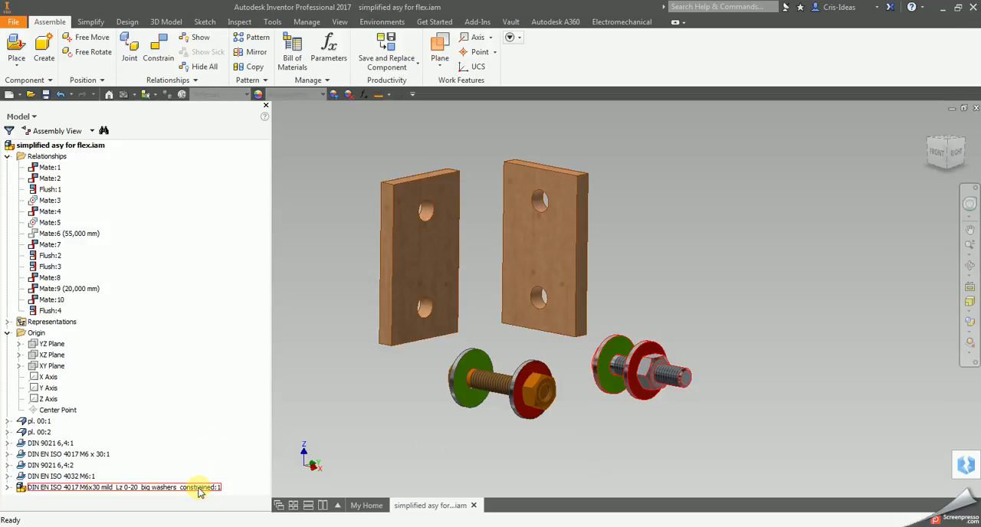
Step: Make the placed DIN EN ISO 4017 M6x30 bolt subassembly flexible
{"action": "left_click", "coordinate": [565, 445]}
{"action": "scroll", "coordinate": [580, 383], "scroll_direction": "up", "scroll_amount": 3}
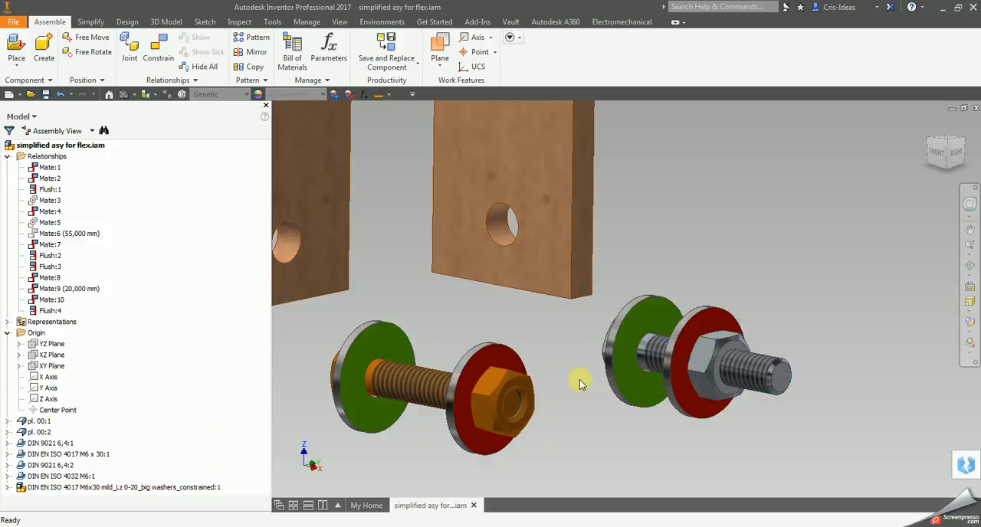
{"action": "right_click", "coordinate": [140, 487]}
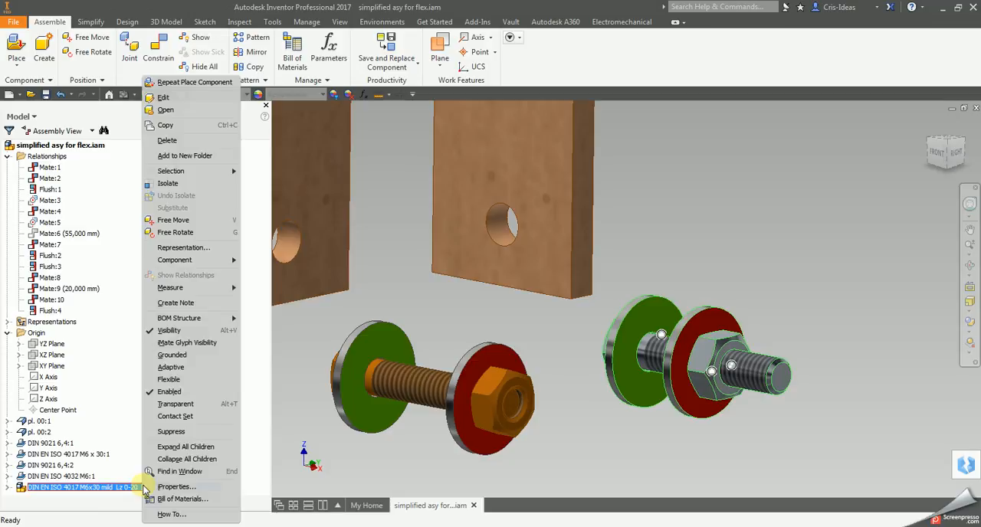
{"action": "left_click", "coordinate": [198, 380]}
Step: Move the flexible bolt subassembly and the loose orange bolt set slightly to try out their motion
{"action": "left_click_drag", "start_coordinate": [708, 390], "coordinate": [720, 420]}
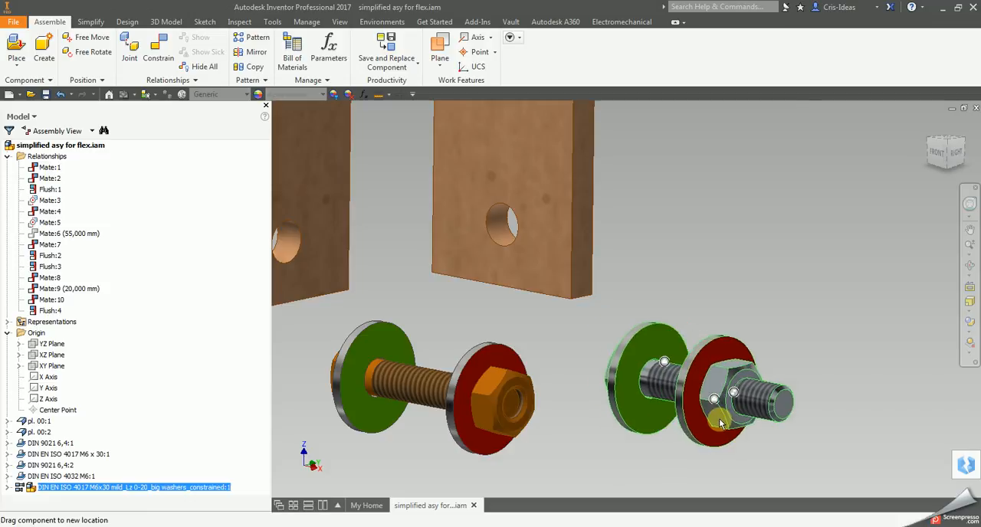
{"action": "left_click_drag", "start_coordinate": [497, 426], "coordinate": [526, 429]}
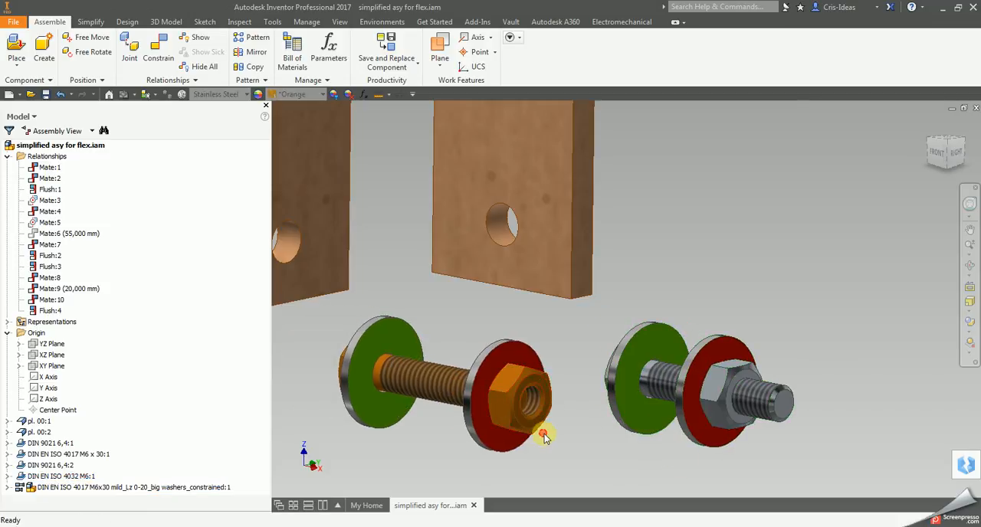
{"action": "scroll", "coordinate": [527, 417], "scroll_direction": "up", "scroll_amount": 3}
{"action": "scroll", "coordinate": [513, 379], "scroll_direction": "down", "scroll_amount": 3}
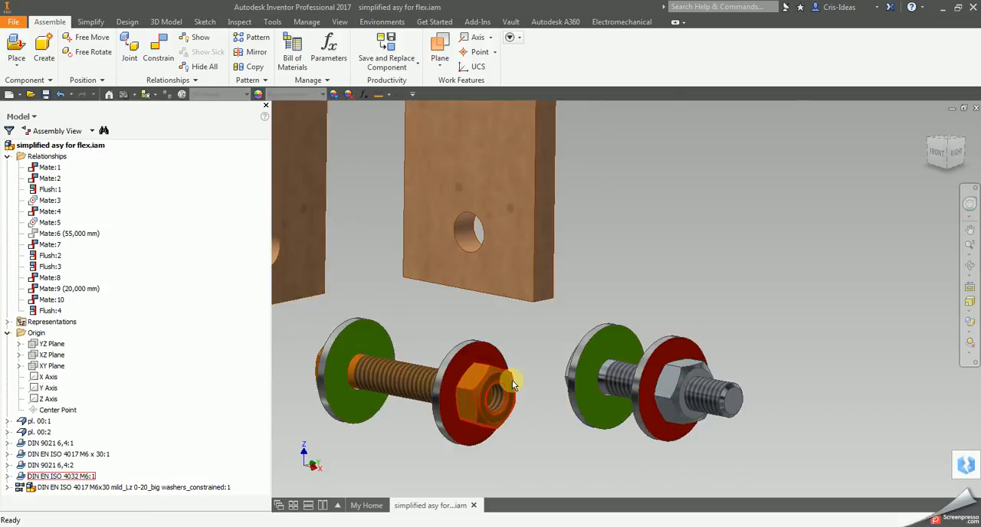
{"action": "scroll", "coordinate": [514, 379], "scroll_direction": "up", "scroll_amount": 2}
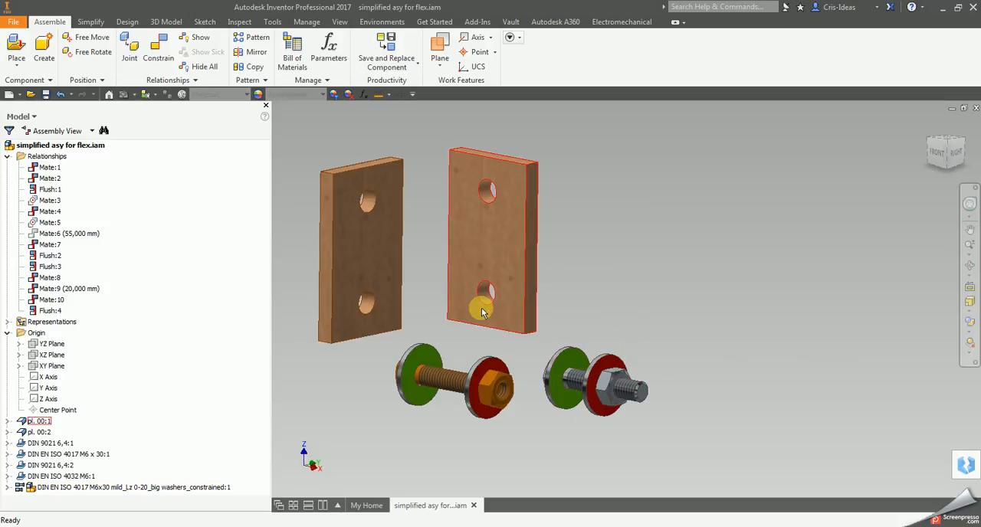
Step: Mate the orange bolt's axis to the lower hole of plate pl. 00:1 with zero offset, and slide the bolt along that axis
{"action": "left_click", "coordinate": [158, 47]}
{"action": "left_click", "coordinate": [450, 382]}
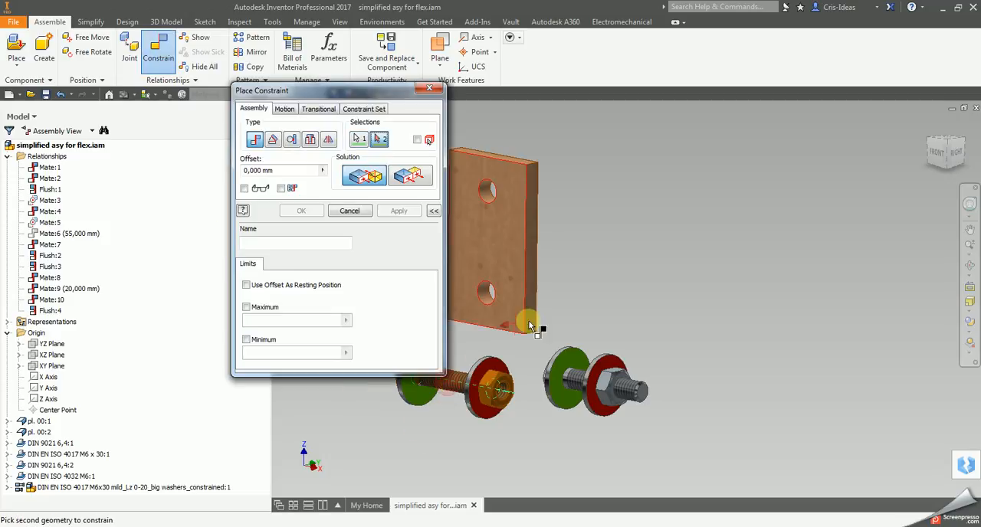
{"action": "middle_click_drag", "start_coordinate": [570, 326], "coordinate": [634, 341]}
{"action": "scroll", "coordinate": [549, 310], "scroll_direction": "up", "scroll_amount": 3}
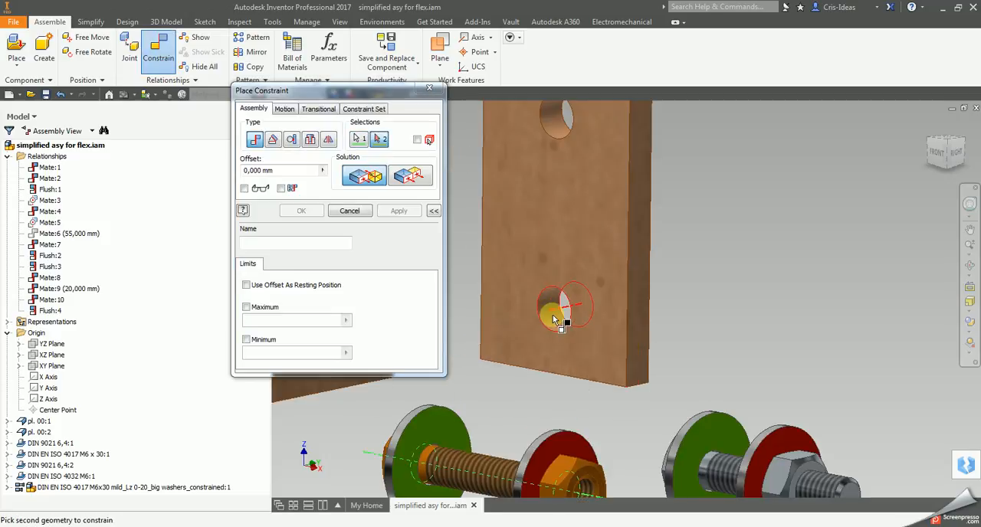
{"action": "left_click", "coordinate": [550, 309]}
{"action": "left_click", "coordinate": [400, 212]}
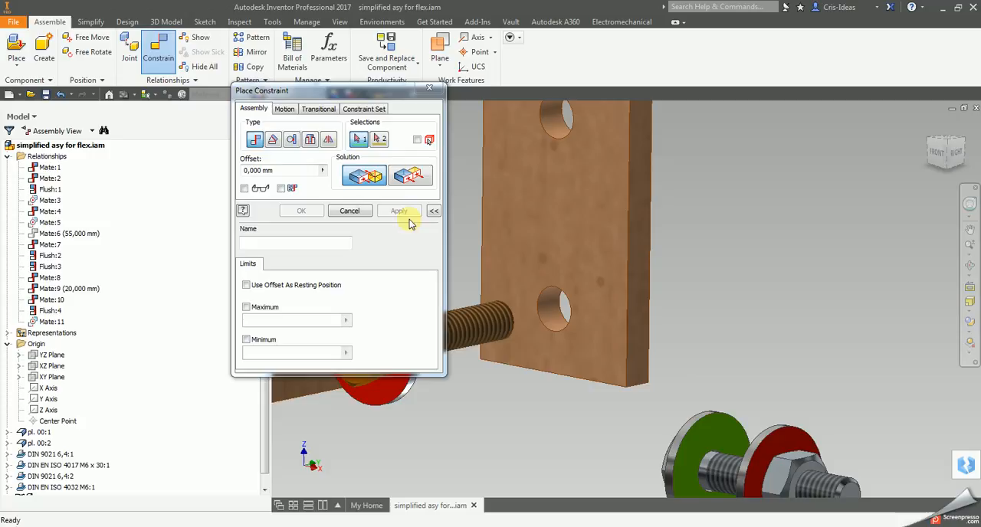
{"action": "left_click", "coordinate": [363, 214]}
{"action": "scroll", "coordinate": [571, 303], "scroll_direction": "down", "scroll_amount": 5}
{"action": "scroll", "coordinate": [563, 321], "scroll_direction": "up", "scroll_amount": 3}
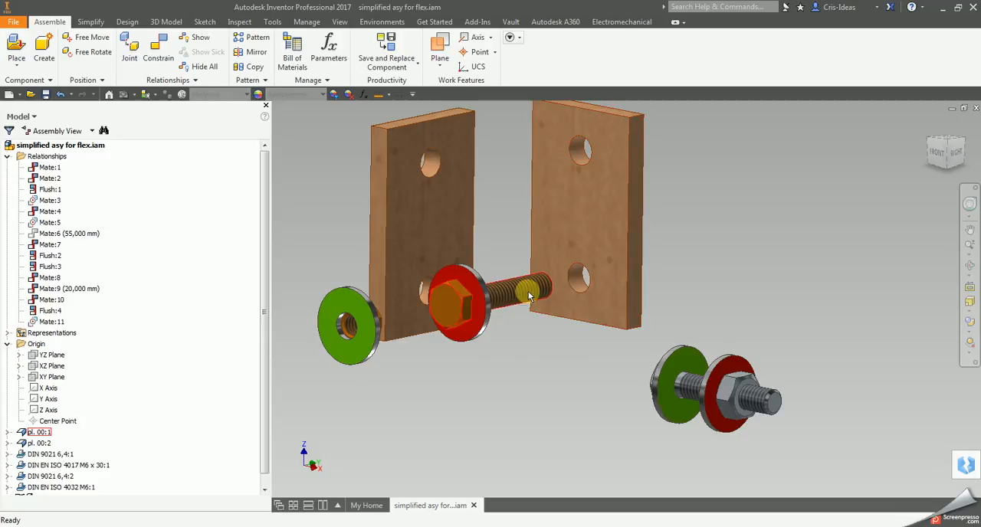
{"action": "mouse_move", "coordinate": [525, 291]}
{"action": "left_mouse_down"}
{"action": "mouse_move", "coordinate": [608, 273]}
{"action": "mouse_move", "coordinate": [521, 314]}
{"action": "left_mouse_up"}
{"action": "left_click", "coordinate": [773, 315]}
Step: Mate the flexible subassembly's bolt axis to the upper hole of plate pl. 00:1 with zero offset
{"action": "left_click", "coordinate": [168, 48]}
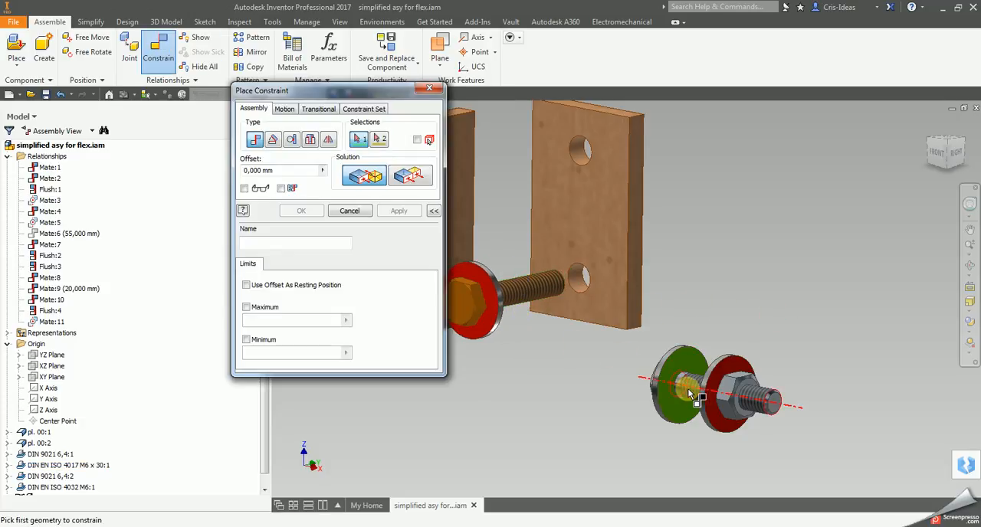
{"action": "left_click", "coordinate": [689, 395]}
{"action": "left_click", "coordinate": [580, 158]}
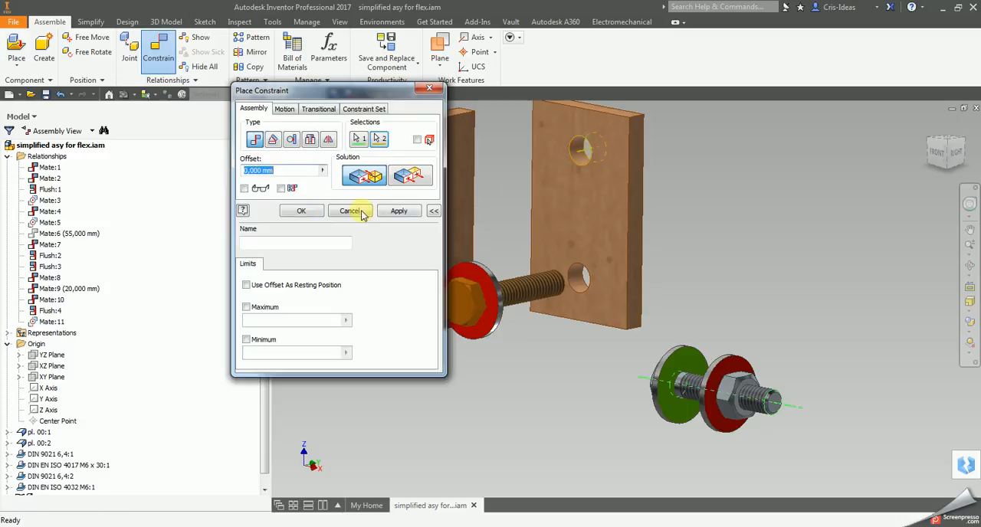
{"action": "left_click", "coordinate": [310, 211]}
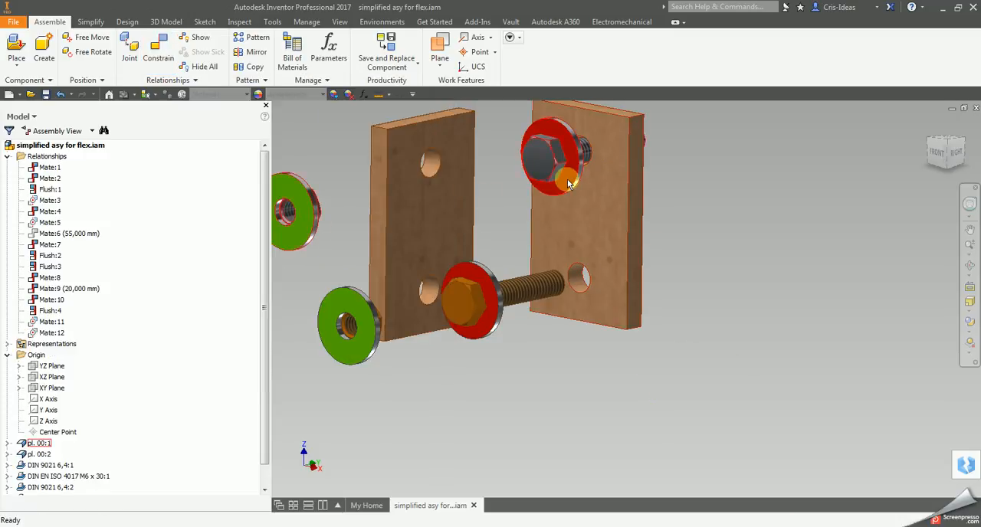
Step: Slide both bolts and both nuts with their washers along the hole axes to bring the upper and lower sets roughly in line
{"action": "left_click_drag", "start_coordinate": [532, 175], "coordinate": [500, 178]}
{"action": "left_click_drag", "start_coordinate": [306, 219], "coordinate": [417, 192]}
{"action": "left_click_drag", "start_coordinate": [360, 331], "coordinate": [408, 319]}
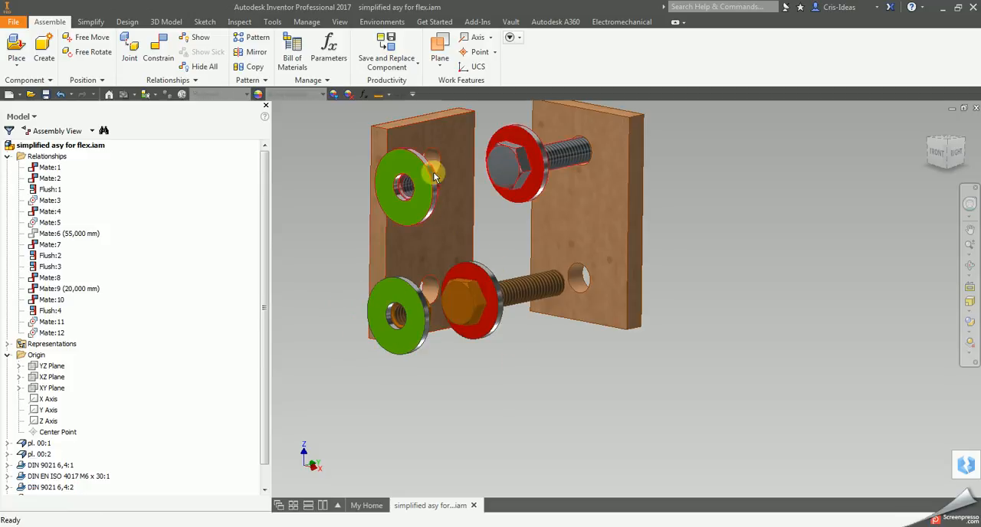
{"action": "left_click_drag", "start_coordinate": [497, 324], "coordinate": [602, 335]}
{"action": "left_click", "coordinate": [619, 353]}
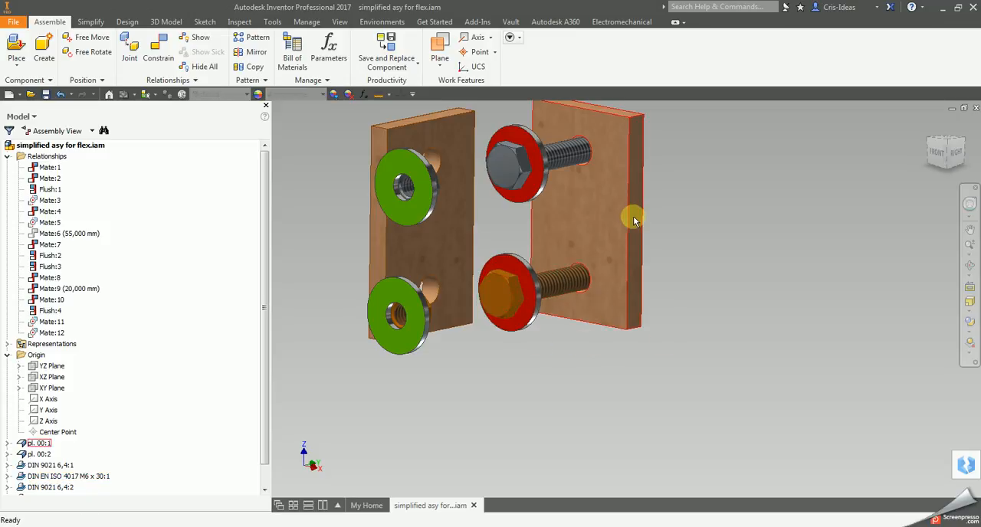
Step: Mate the green face of the orange bolt's washer to the outer face of plate pl. 00:1 with zero offset
{"action": "left_click", "coordinate": [969, 265]}
{"action": "left_click_drag", "start_coordinate": [755, 284], "coordinate": [530, 310]}
{"action": "right_click", "coordinate": [575, 317]}
{"action": "left_click", "coordinate": [621, 315]}
{"action": "middle_click_drag", "start_coordinate": [810, 352], "coordinate": [629, 413]}
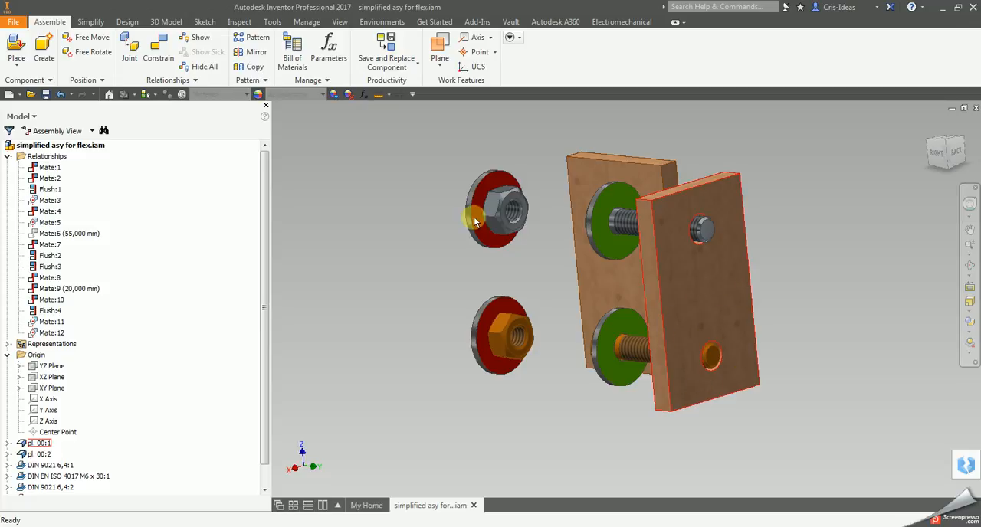
{"action": "left_click", "coordinate": [158, 51]}
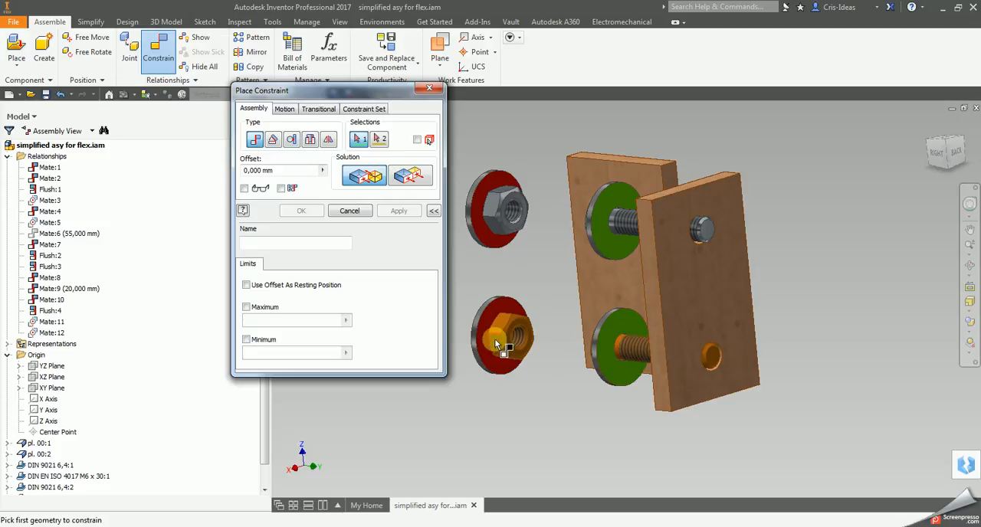
{"action": "left_click", "coordinate": [628, 381]}
{"action": "left_click", "coordinate": [699, 397]}
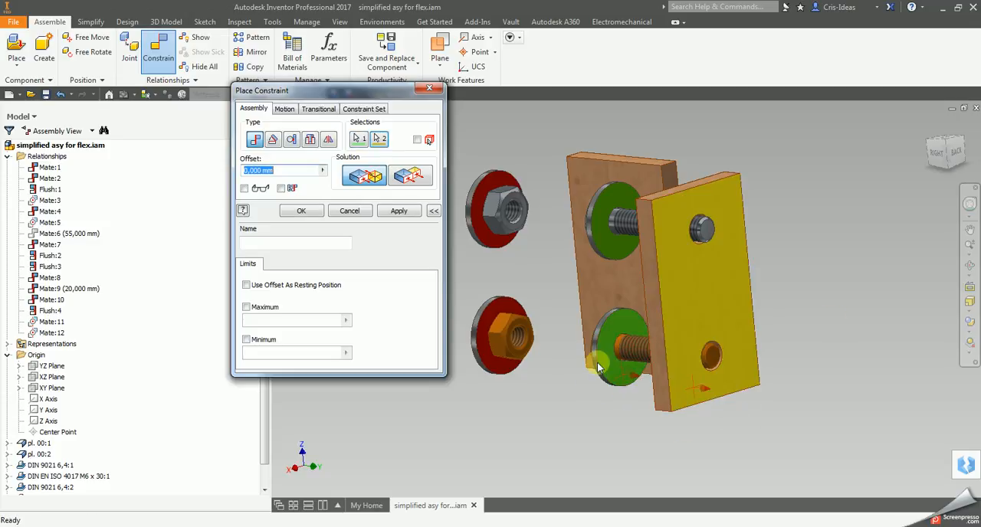
{"action": "left_click", "coordinate": [310, 213]}
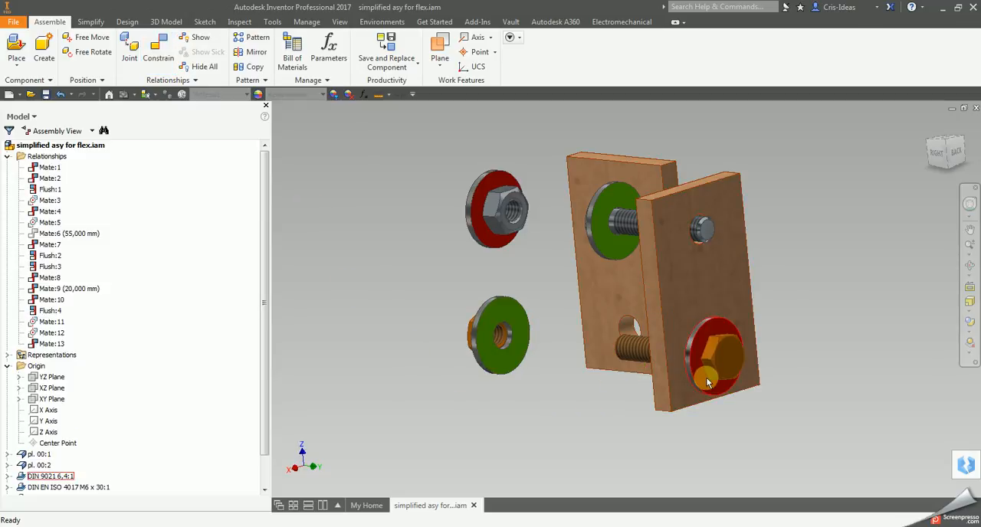
Step: Slide the orange nut and its washer along the lower bolt axis towards the plates
{"action": "left_click", "coordinate": [971, 270]}
{"action": "left_click_drag", "start_coordinate": [666, 382], "coordinate": [729, 363]}
{"action": "right_click", "coordinate": [714, 365]}
{"action": "left_click", "coordinate": [760, 364]}
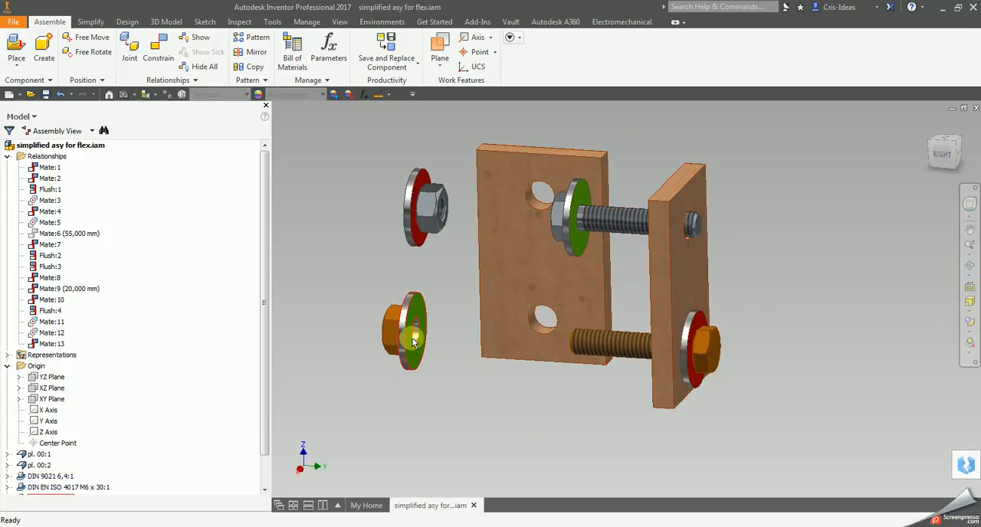
{"action": "left_click_drag", "start_coordinate": [416, 373], "coordinate": [441, 373]}
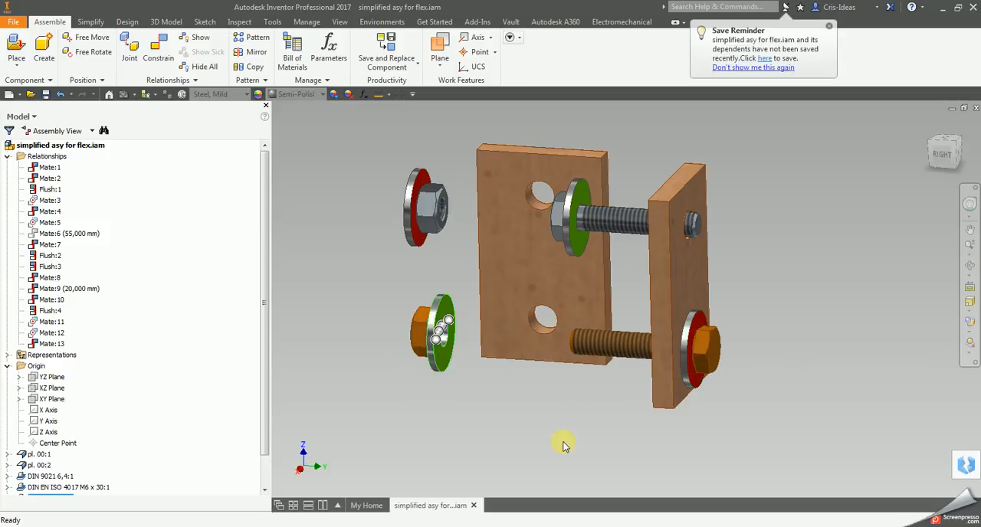
Step: Mate the green washer face of the flexible bolt subassembly to the outer face of plate pl. 00:1 with zero offset
{"action": "left_click", "coordinate": [969, 266]}
{"action": "left_click_drag", "start_coordinate": [661, 294], "coordinate": [656, 321]}
{"action": "right_click", "coordinate": [687, 320]}
{"action": "left_click", "coordinate": [726, 320]}
{"action": "left_click", "coordinate": [158, 50]}
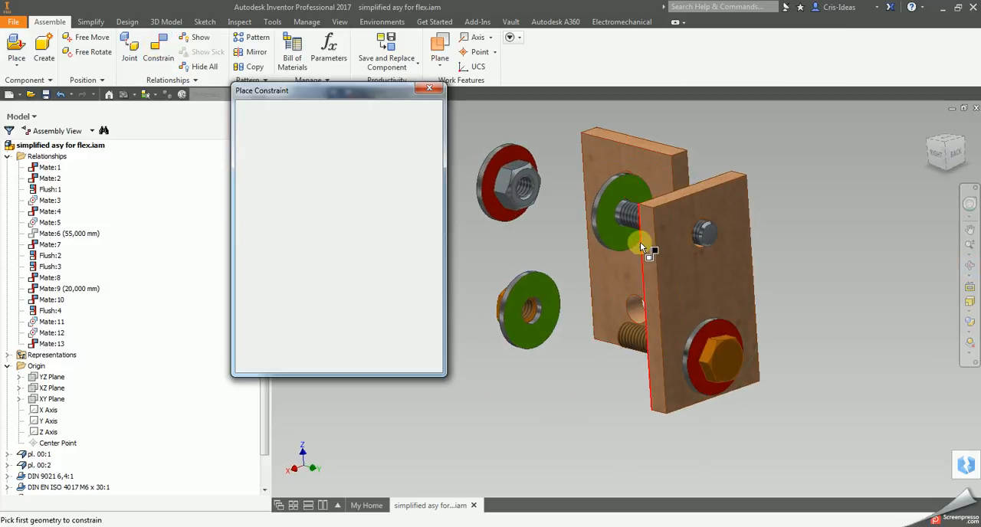
{"action": "left_click", "coordinate": [620, 232]}
{"action": "left_click", "coordinate": [687, 277]}
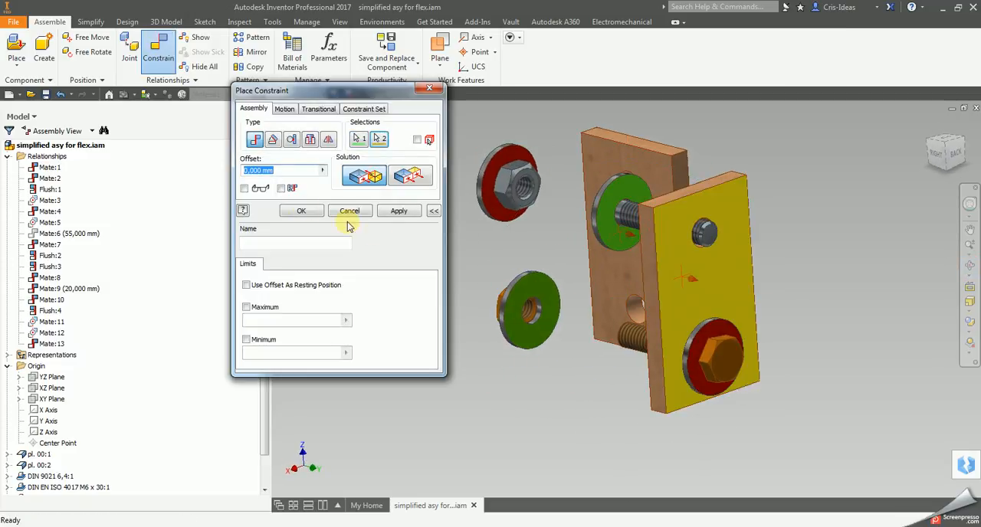
{"action": "left_click", "coordinate": [301, 210]}
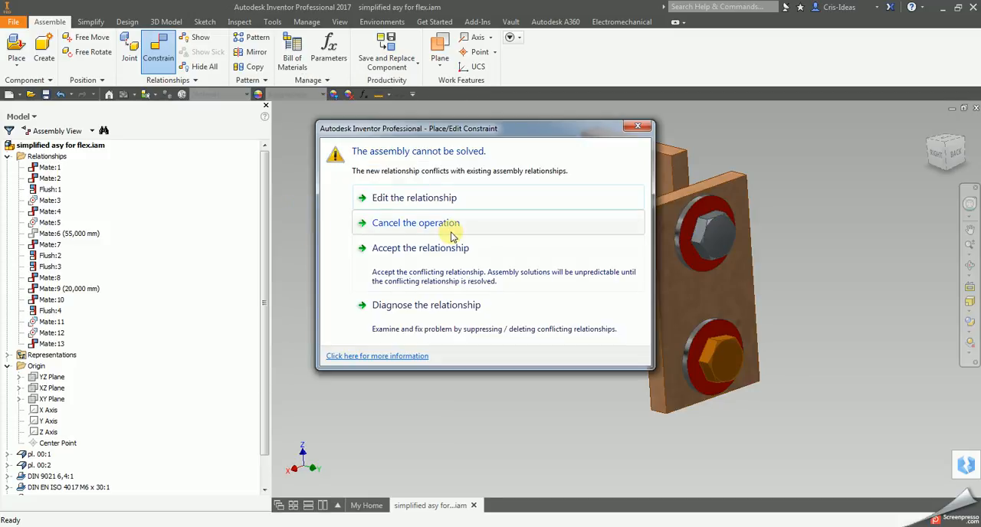
Step: Move the constraint conflict dialog aside to inspect the model, and accept the conflicting relationship
{"action": "left_click_drag", "start_coordinate": [496, 132], "coordinate": [306, 137]}
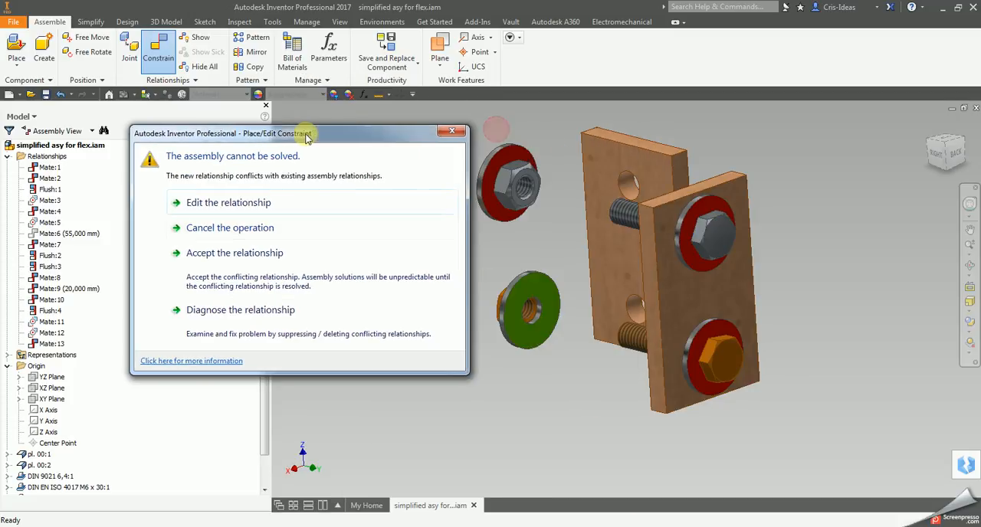
{"action": "left_click_drag", "start_coordinate": [402, 148], "coordinate": [360, 195]}
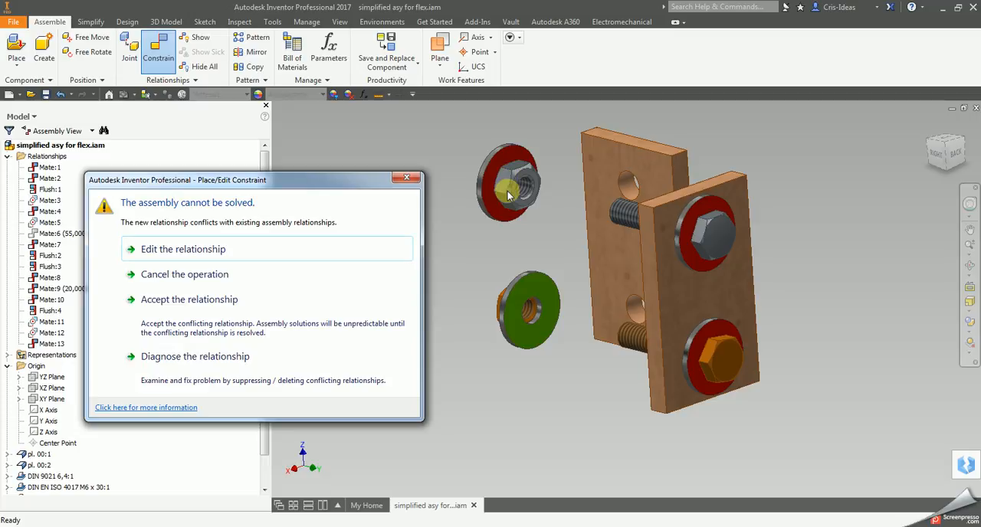
{"action": "left_click_drag", "start_coordinate": [339, 183], "coordinate": [424, 120]}
{"action": "left_click", "coordinate": [81, 417]}
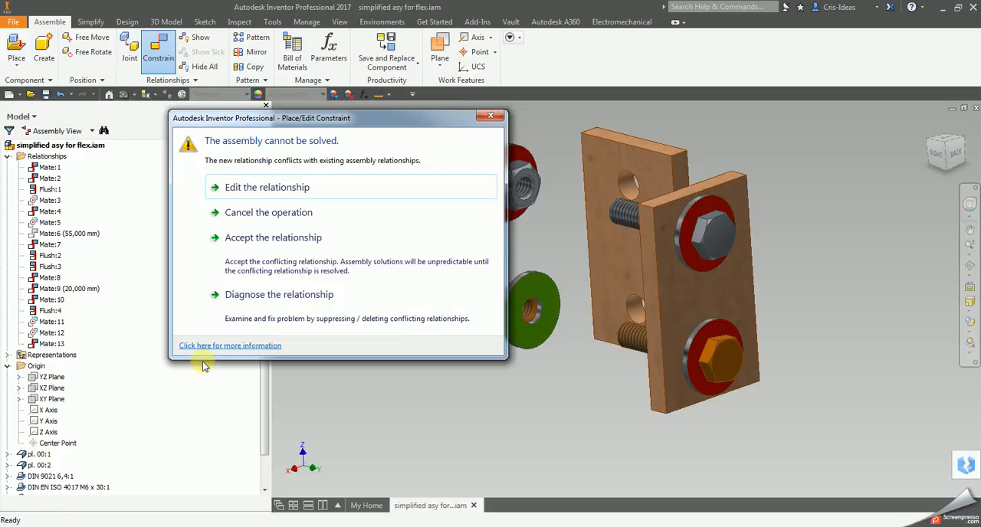
{"action": "left_click_drag", "start_coordinate": [441, 120], "coordinate": [364, 185]}
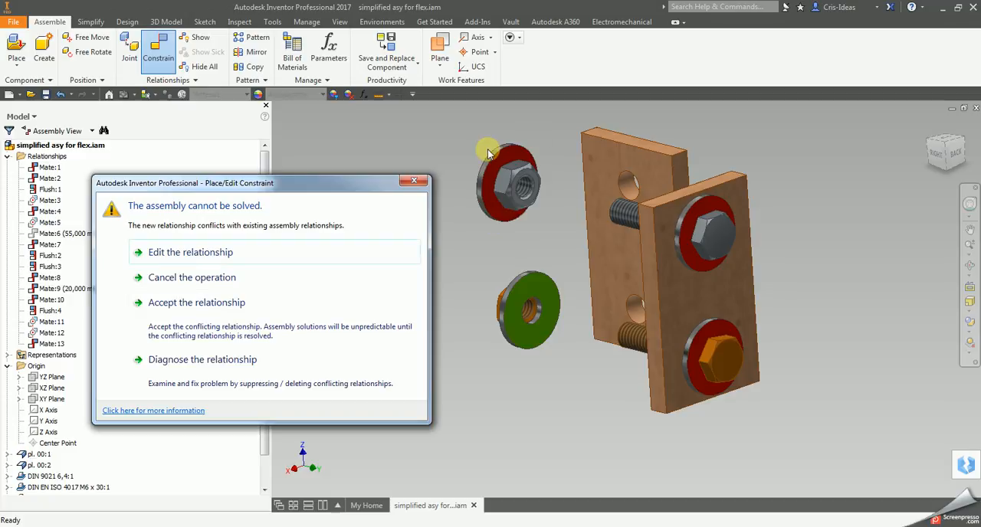
{"action": "left_click", "coordinate": [215, 309]}
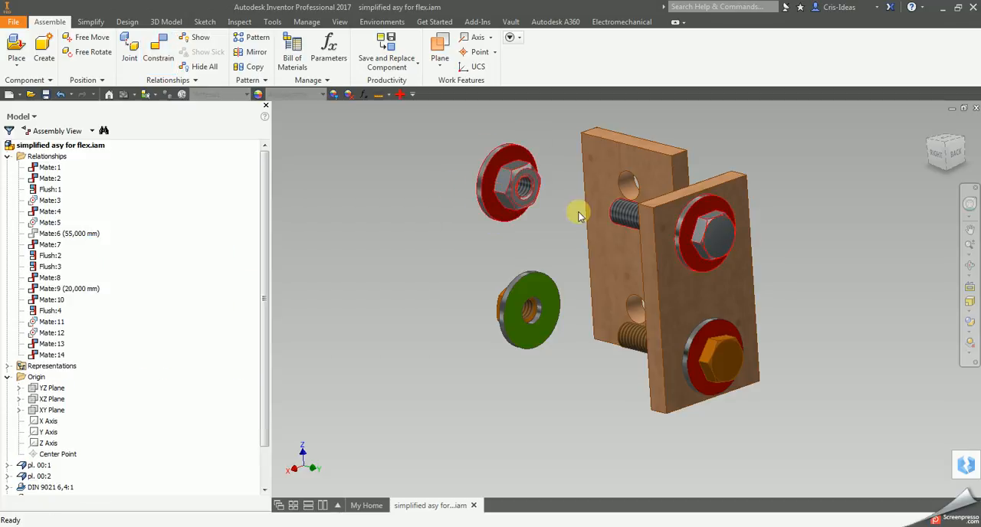
Step: Inspect the upper bolt set from another angle and try to move its nut to see how the flexible subassembly reacts
{"action": "left_click", "coordinate": [969, 266]}
{"action": "left_click_drag", "start_coordinate": [638, 273], "coordinate": [677, 276]}
{"action": "right_click", "coordinate": [676, 276]}
{"action": "left_click", "coordinate": [666, 242]}
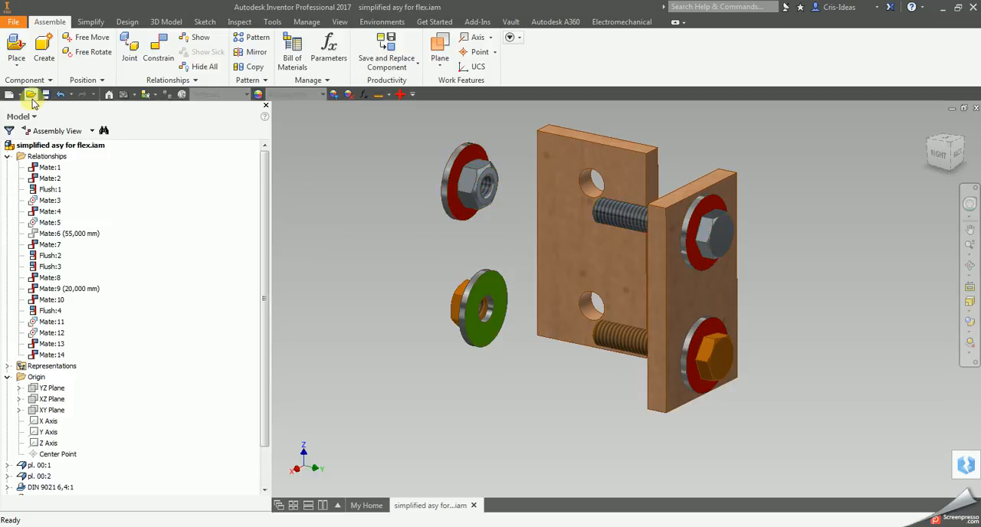
{"action": "left_click_drag", "start_coordinate": [483, 193], "coordinate": [490, 219]}
{"action": "left_click", "coordinate": [268, 115]}
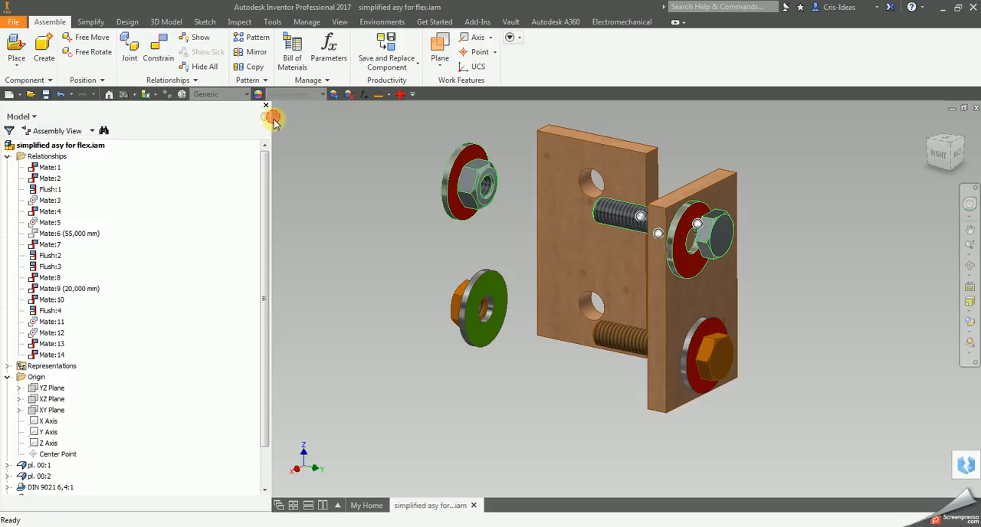
{"action": "left_click", "coordinate": [801, 254]}
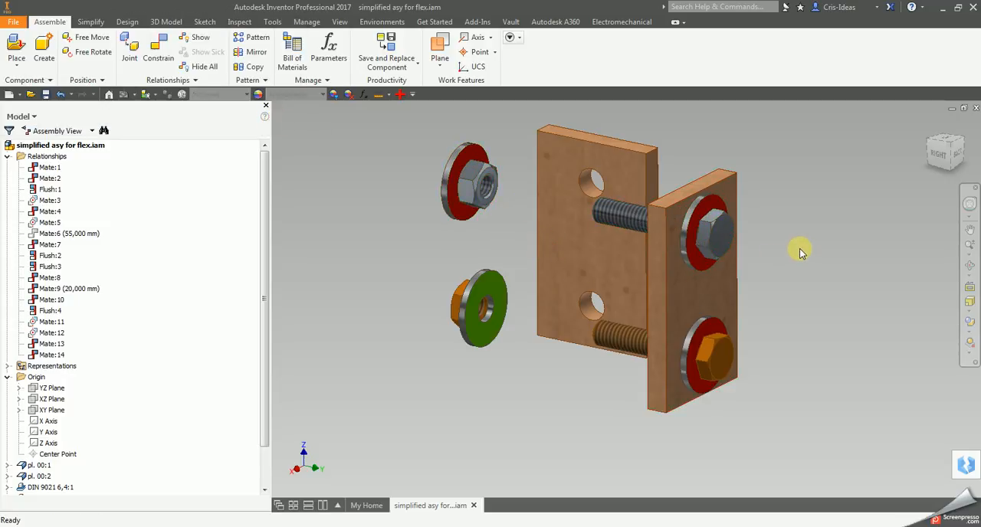